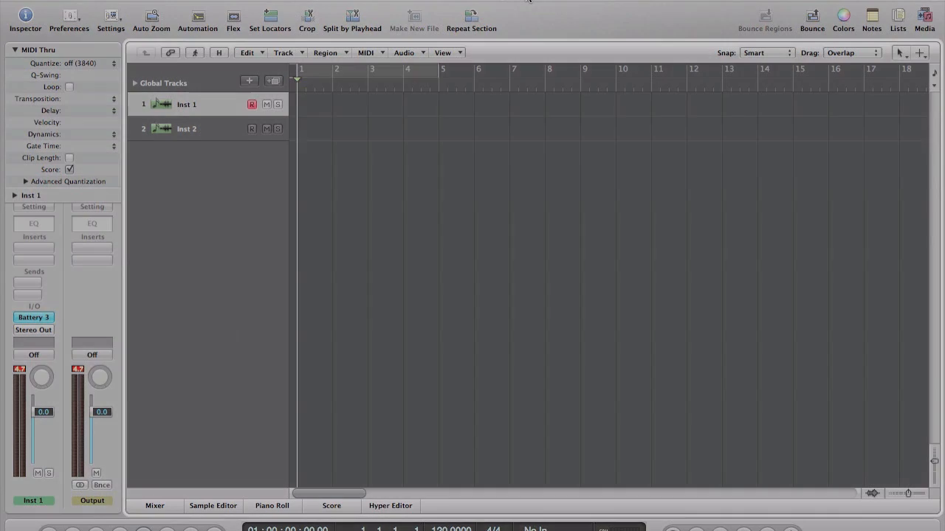
# Open the Battery 3 plug-in window and select the empty cell A6 on key F1
pyautogui.click(33, 317)
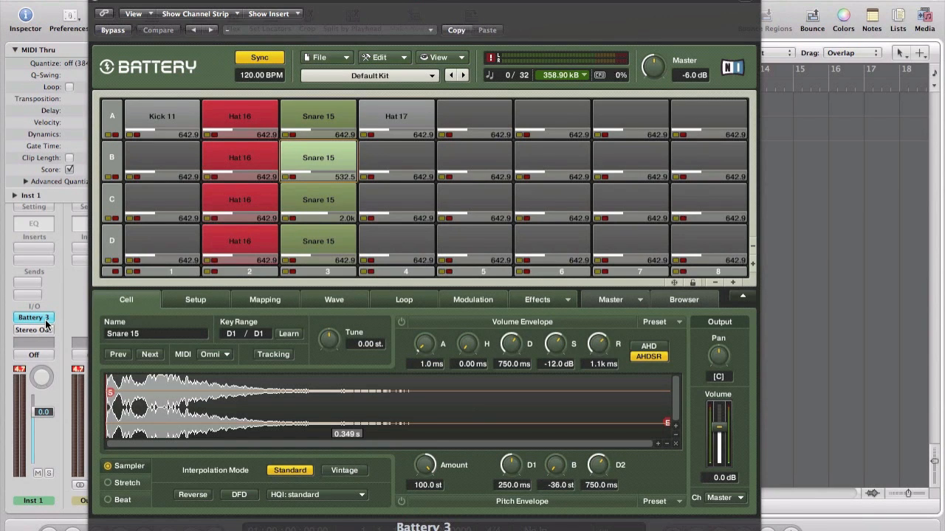
pyautogui.rightClick(536, 114)
pyautogui.click(536, 115)
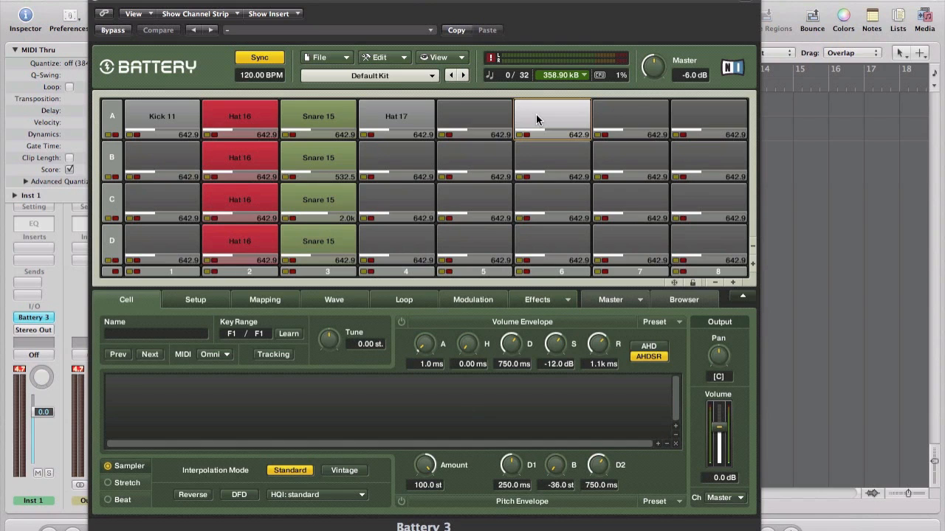
# Preview the hat samples, load Hat 16.wav into A6, then copy A6 to B6, C6 and D6
pyautogui.click(680, 302)
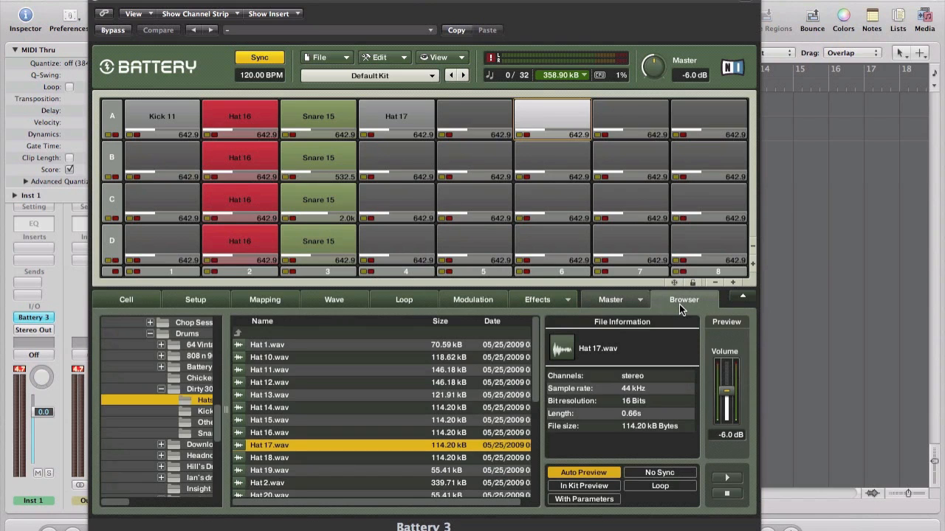
pyautogui.click(380, 431)
pyautogui.click(369, 421)
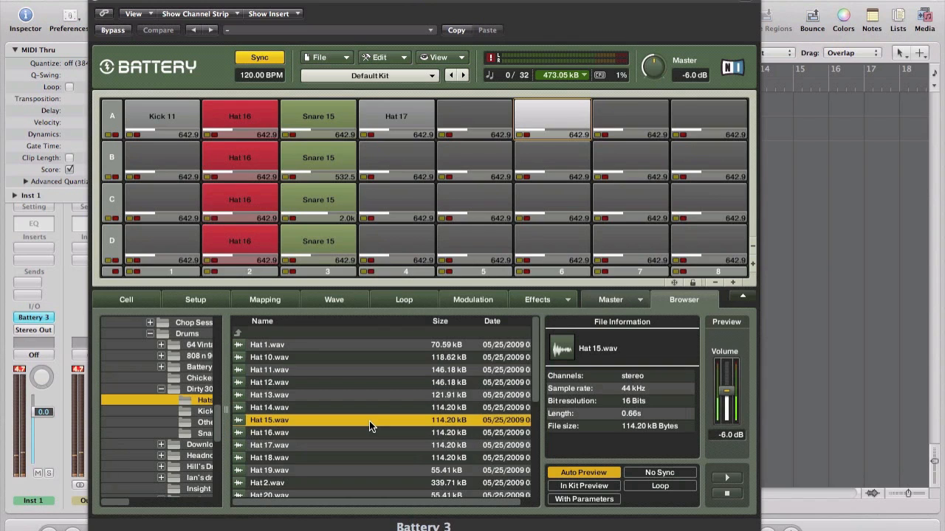
pyautogui.click(364, 427)
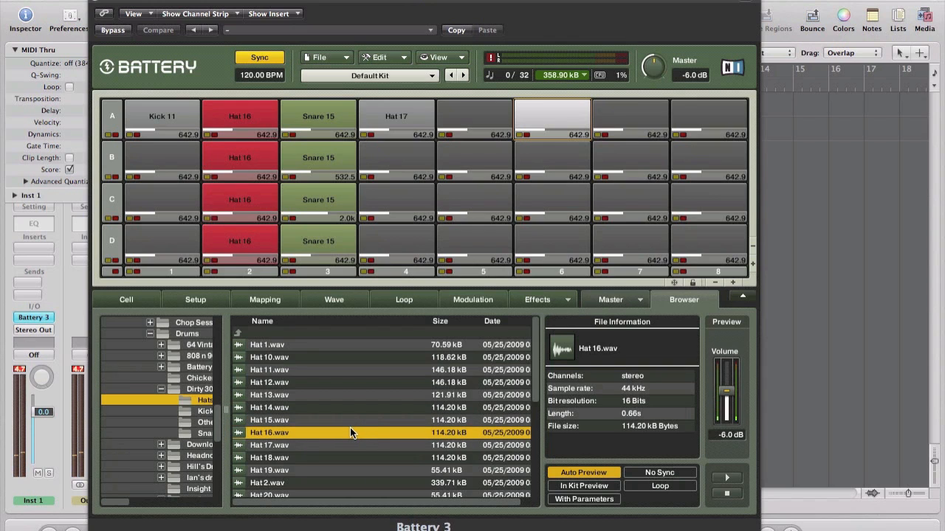
pyautogui.moveTo(335, 432); pyautogui.dragTo(541, 118)
pyautogui.moveTo(554, 120); pyautogui.dragTo(549, 233)
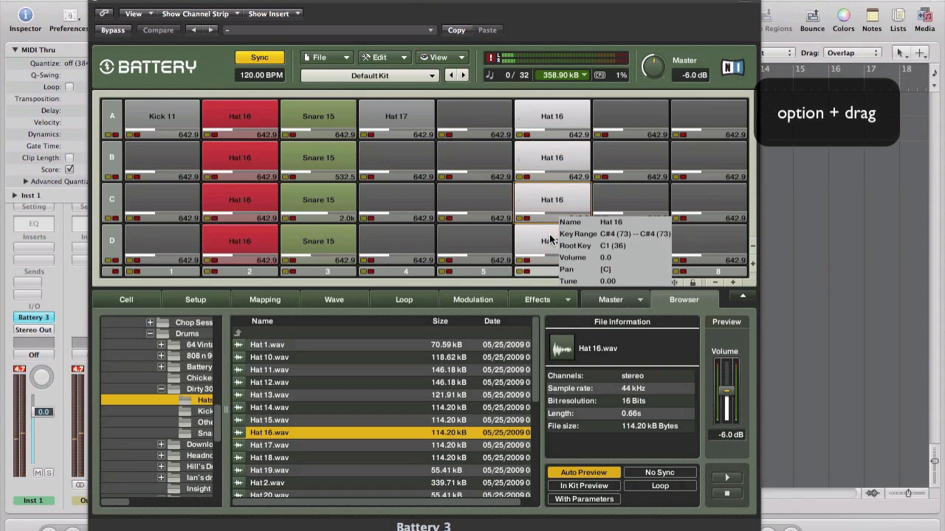
# Select Hat 16 cells B6–D6 and set their Key Range low and high notes to F1
pyautogui.click(546, 117)
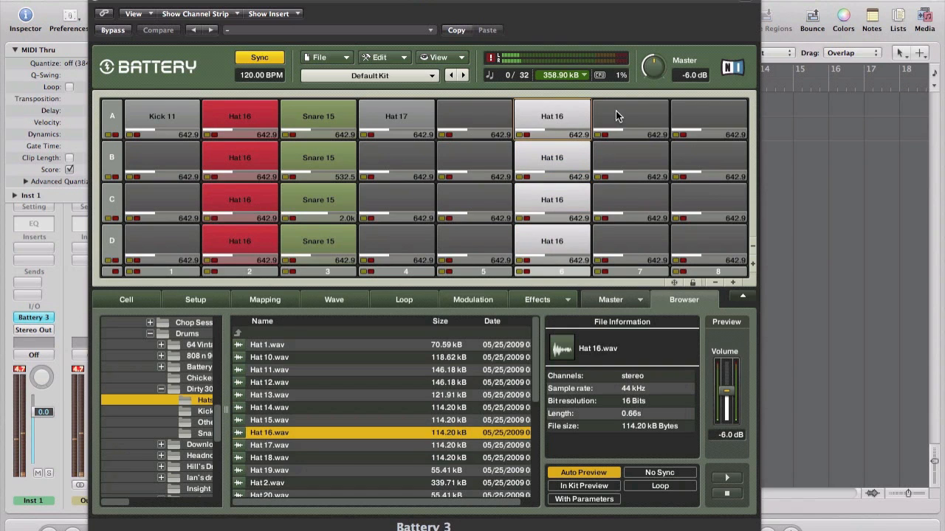
pyautogui.click(194, 298)
pyautogui.click(124, 299)
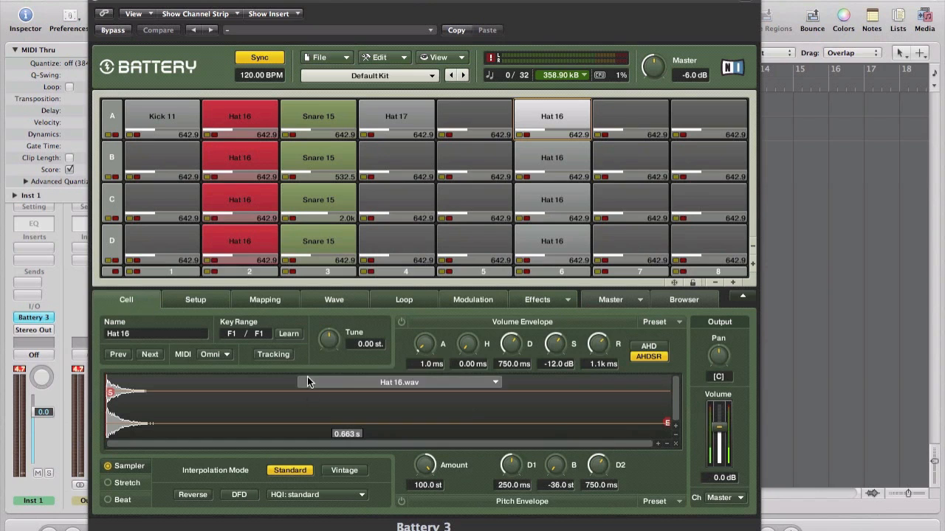
pyautogui.click(559, 158)
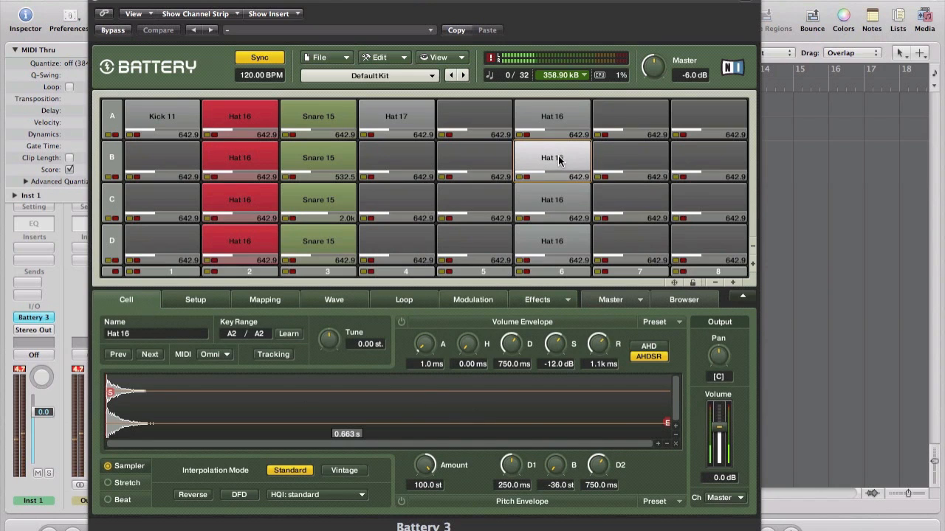
pyautogui.keyDown('shift'); pyautogui.click(538, 242); pyautogui.keyUp('shift')
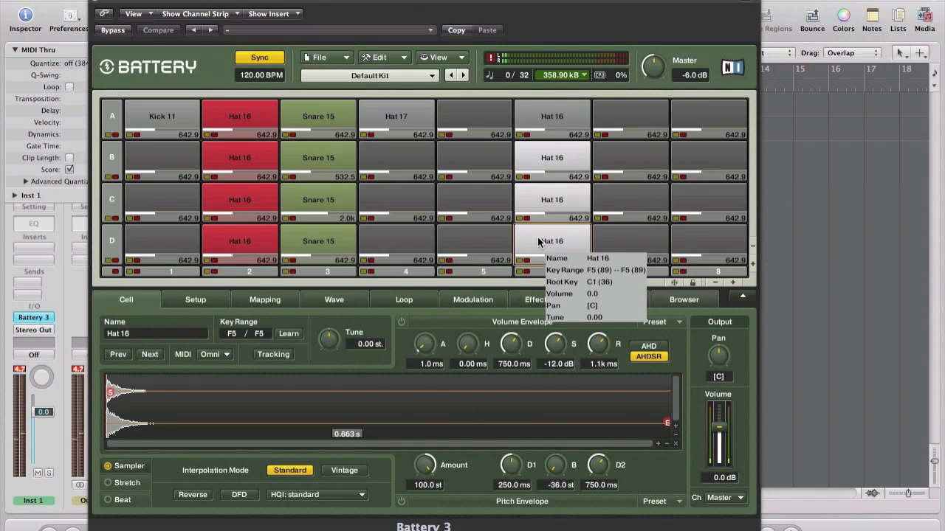
pyautogui.doubleClick(232, 337)
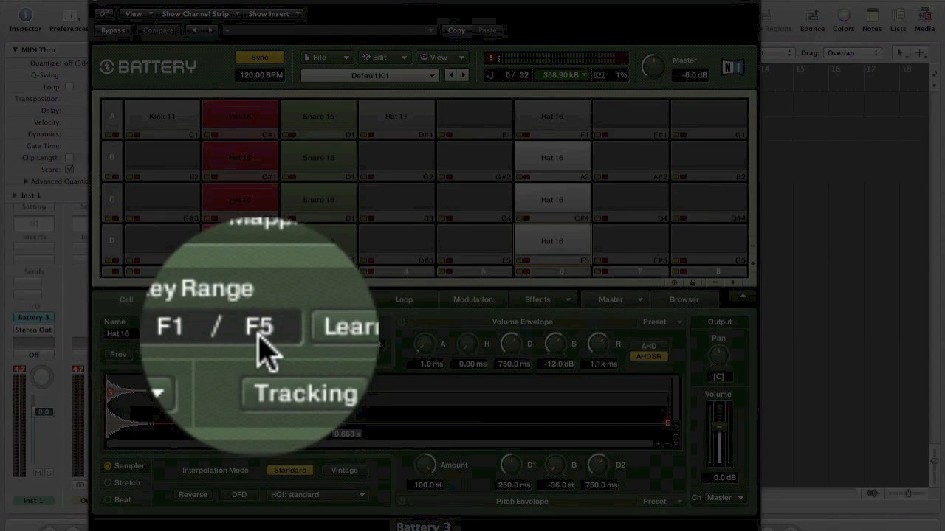
pyautogui.doubleClick(259, 337)
pyautogui.write('F1')
pyautogui.press('Return')
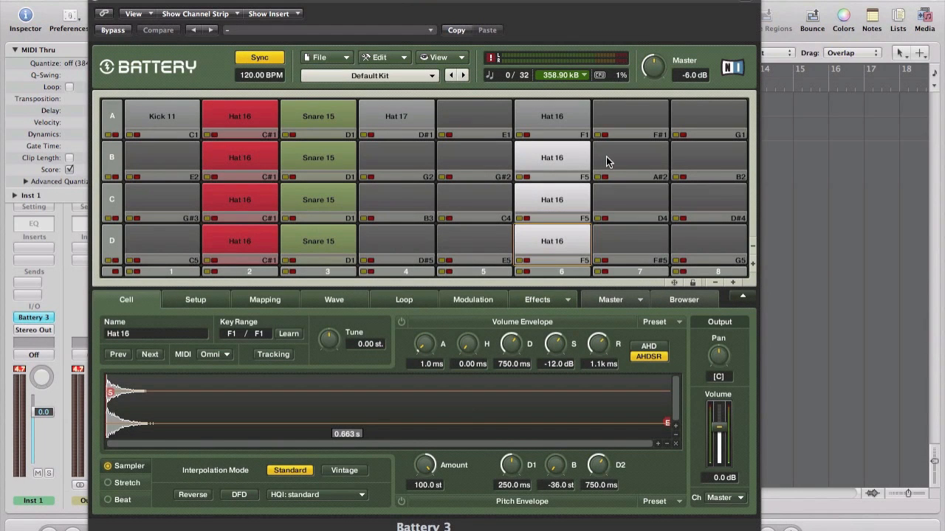
pyautogui.click(196, 300)
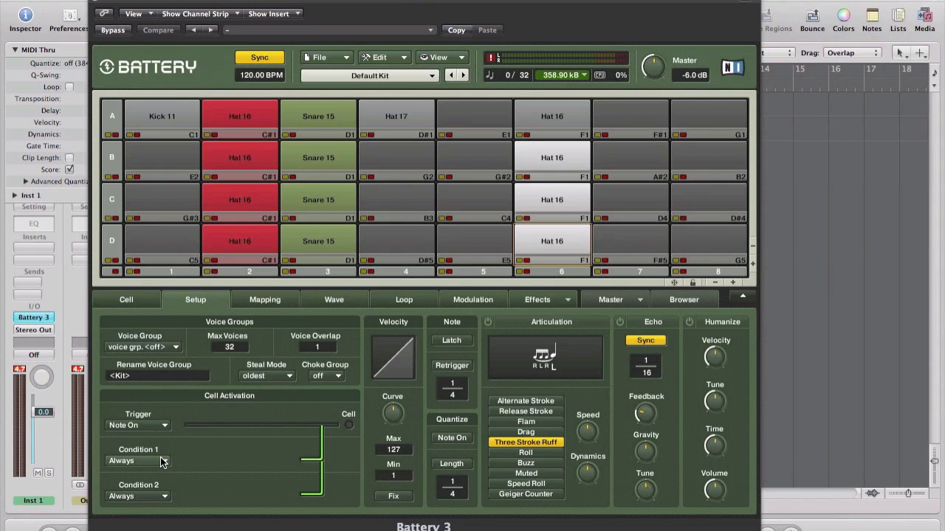
# Set Condition 1 of Hat 16 cells A6–D6 to Cycle Round Robin with Cycle Nr 3
pyautogui.keyDown('shift'); pyautogui.click(554, 111); pyautogui.keyUp('shift')
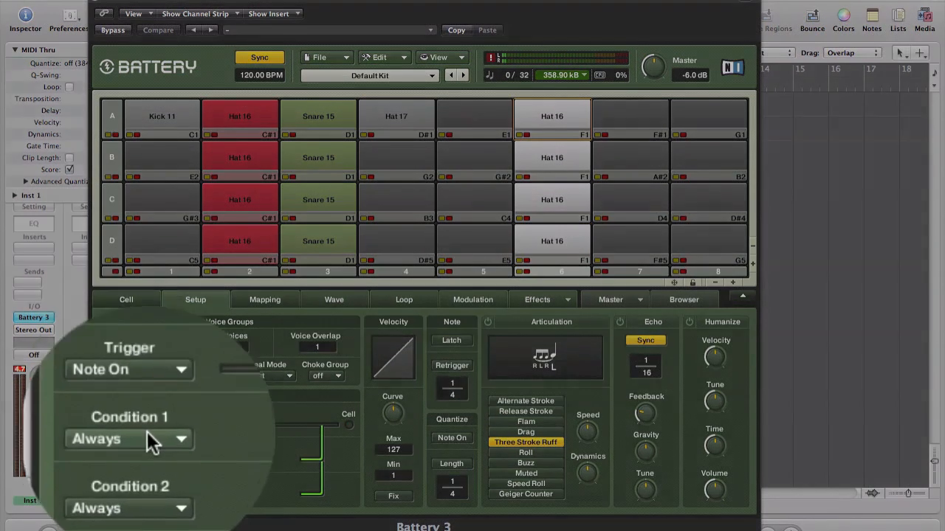
pyautogui.click(147, 432)
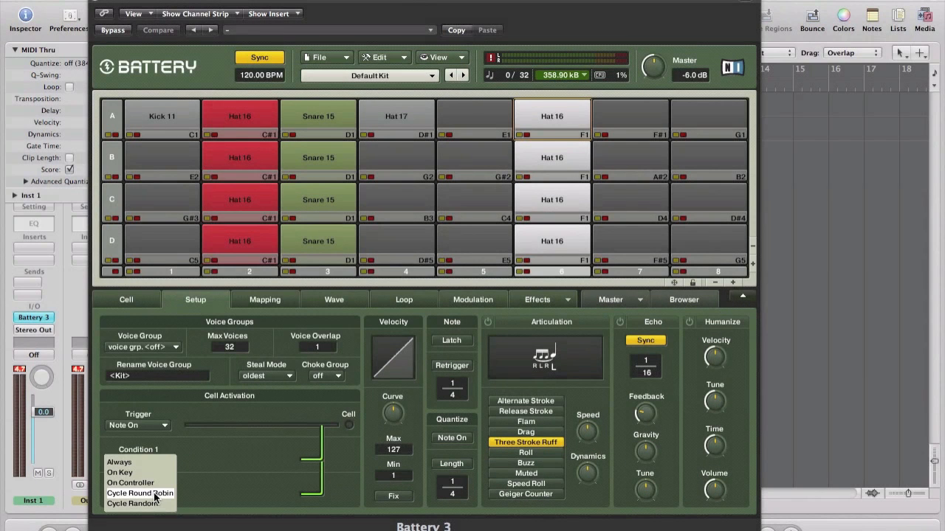
pyautogui.click(158, 435)
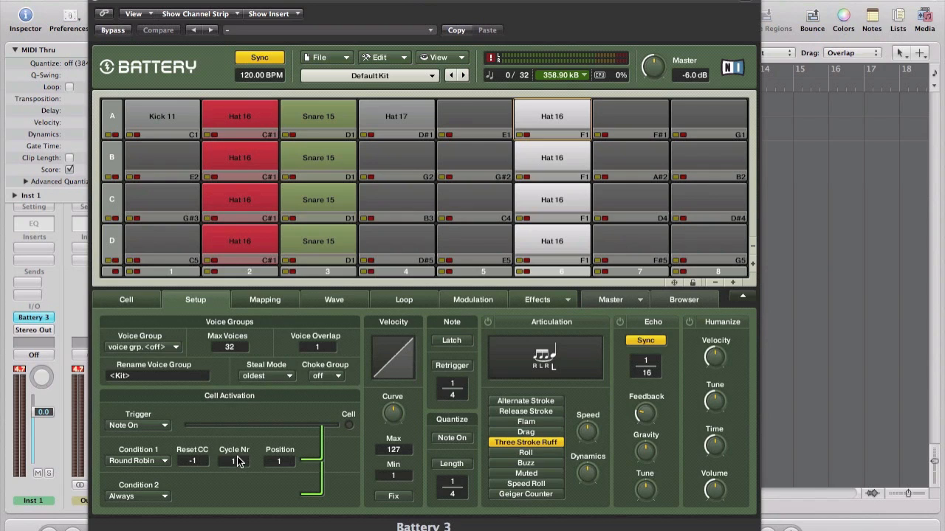
pyautogui.moveTo(235, 457); pyautogui.dragTo(237, 453)
# Give B6 round robin position 2 and C6 position 3, and start raising D6's position
pyautogui.click(614, 103)
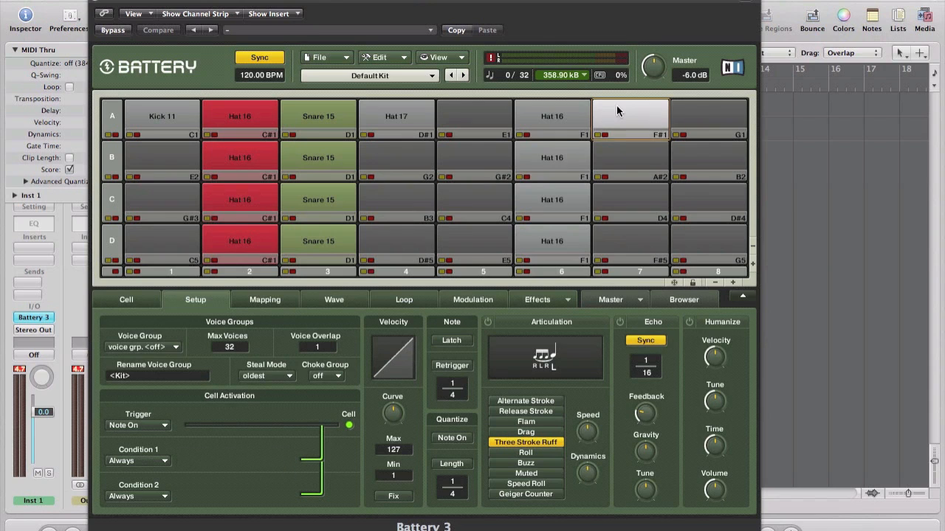
pyautogui.click(557, 122)
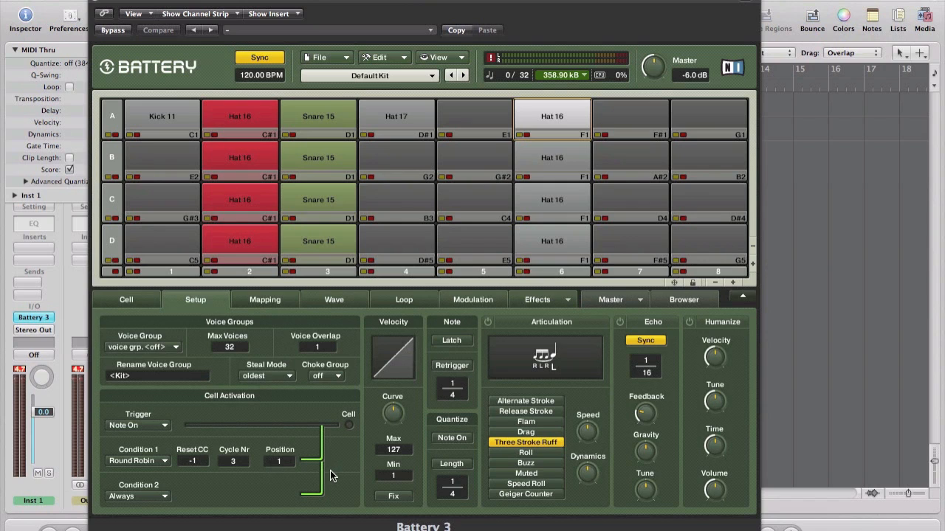
pyautogui.click(557, 148)
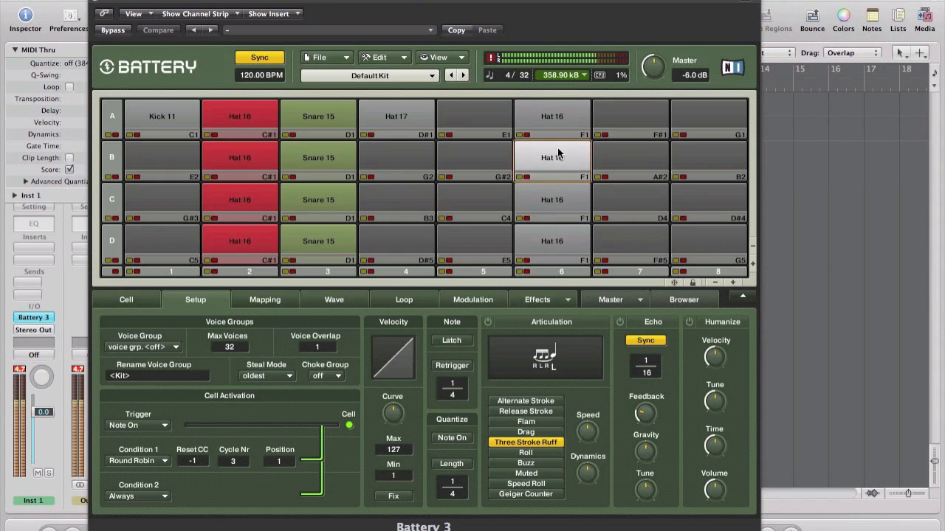
pyautogui.moveTo(281, 463); pyautogui.dragTo(284, 459)
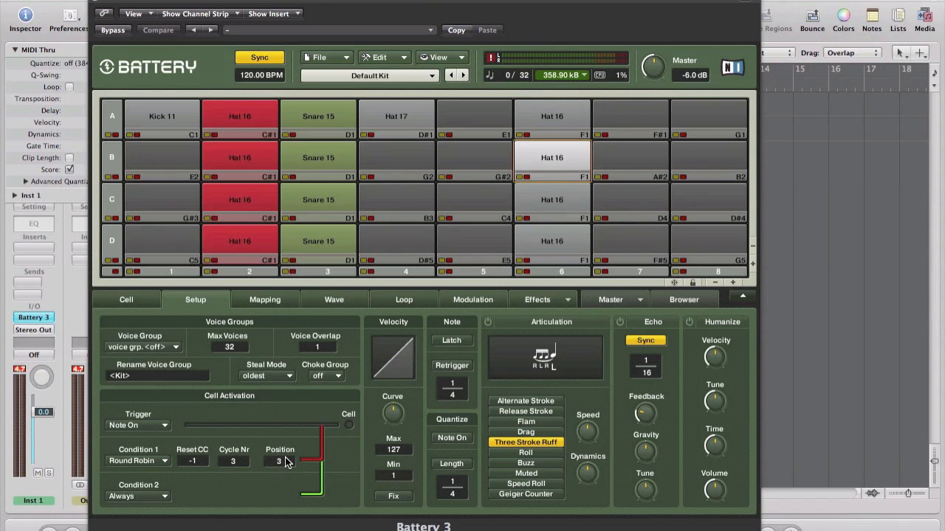
pyautogui.click(567, 186)
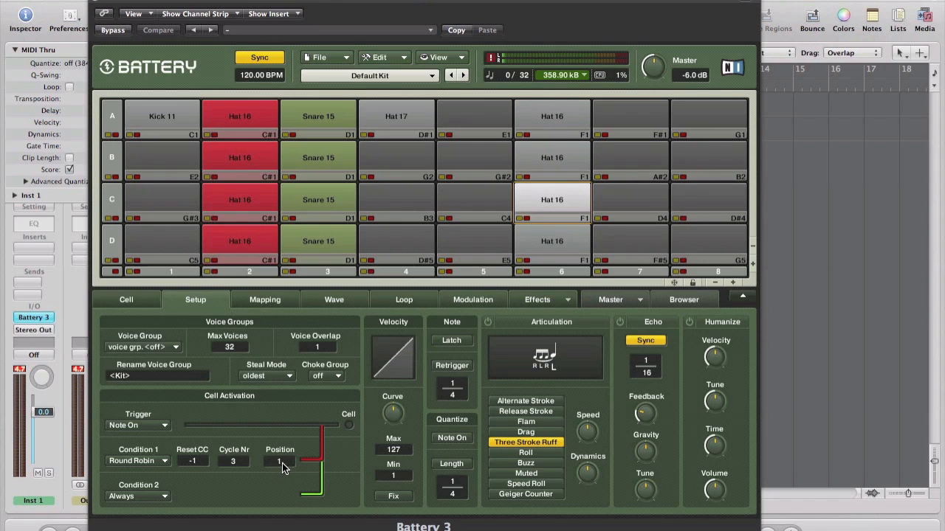
pyautogui.moveTo(278, 459); pyautogui.dragTo(282, 459)
pyautogui.click(557, 228)
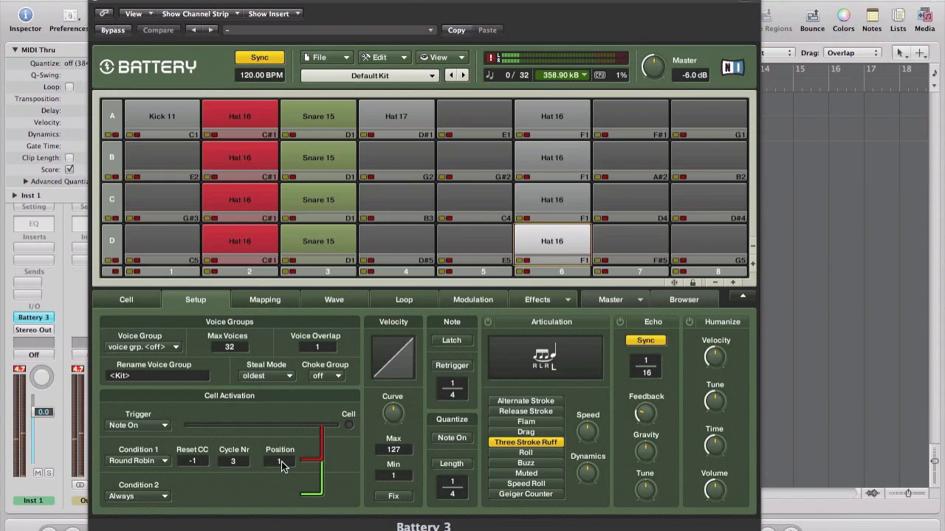
pyautogui.moveTo(282, 461); pyautogui.dragTo(285, 457)
# Bring cell D6's Cell Activation Position up to 4
pyautogui.moveTo(559, 160)
# Lower the Output Volume faders: B6 to -7.5 dB, C6 to -15.6 dB, D6 to -27.4 dB
pyautogui.click(539, 160)
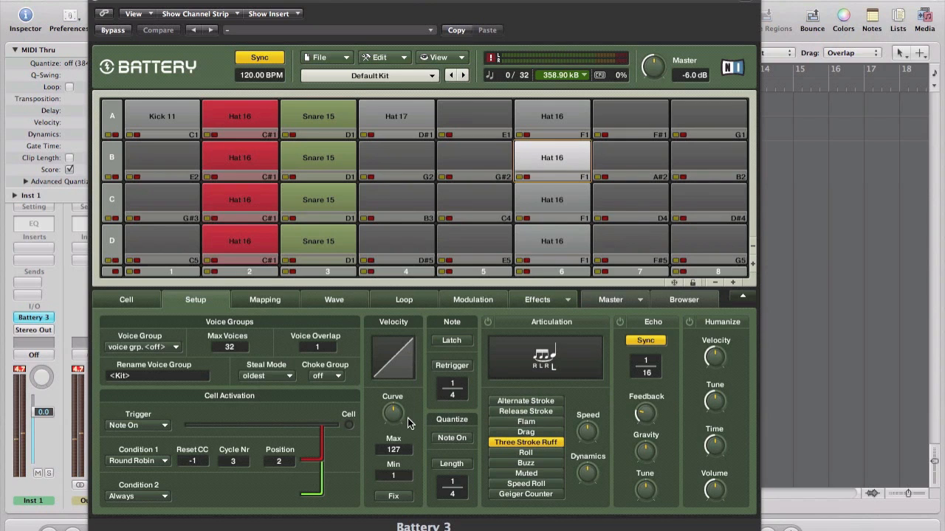
pyautogui.click(141, 300)
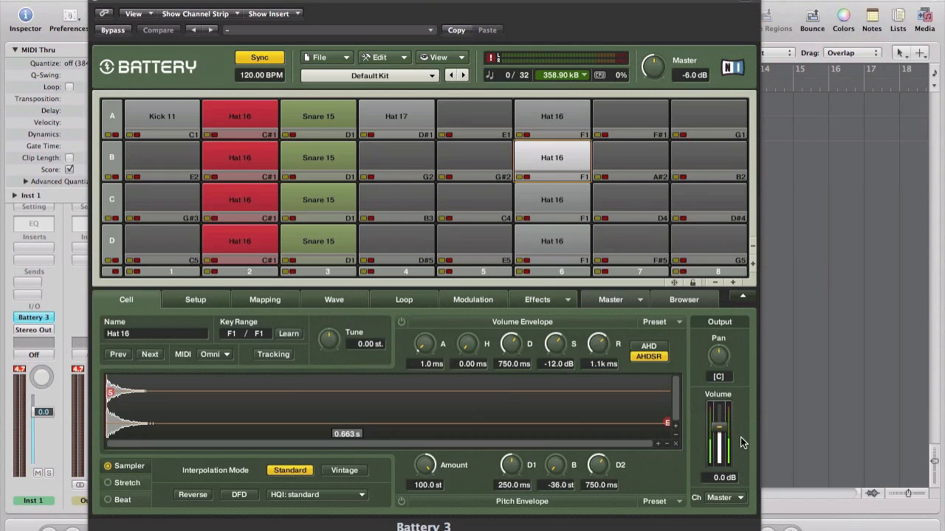
pyautogui.moveTo(721, 427); pyautogui.dragTo(719, 438)
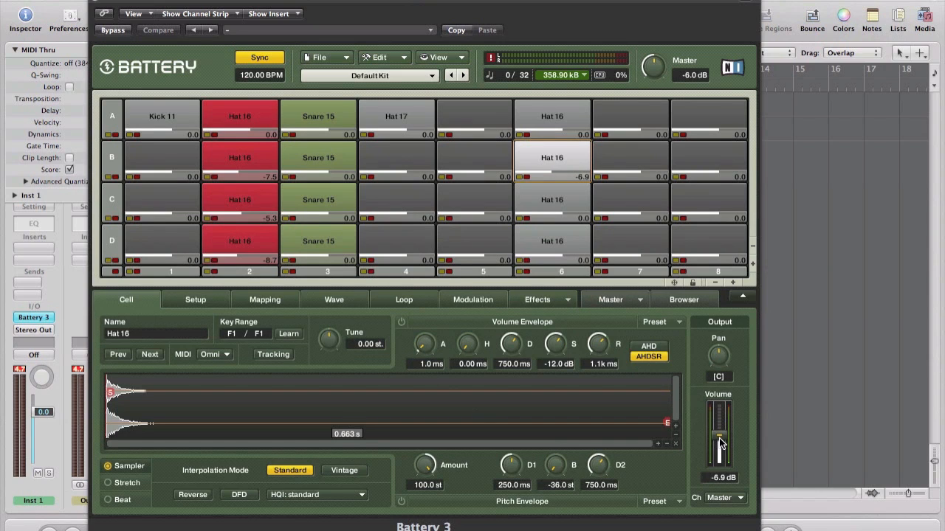
pyautogui.moveTo(719, 437); pyautogui.dragTo(719, 438)
pyautogui.click(552, 204)
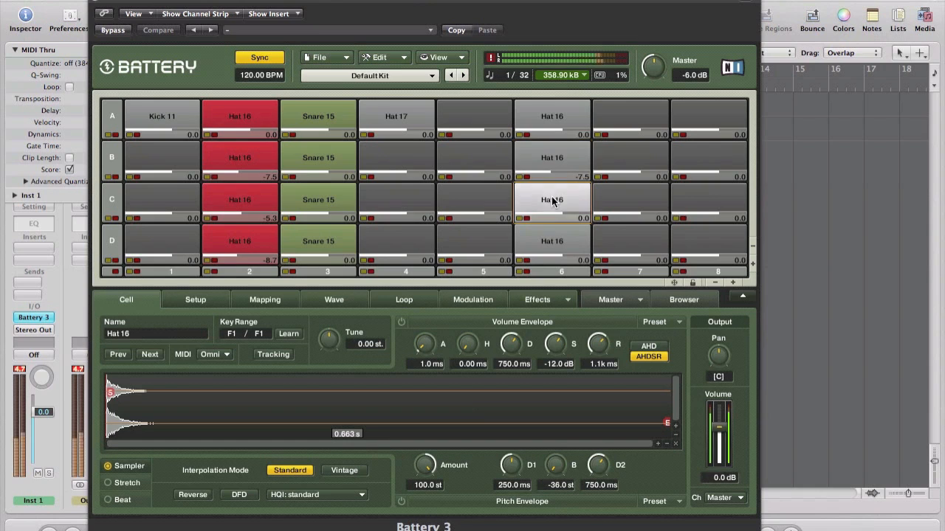
pyautogui.moveTo(715, 428); pyautogui.dragTo(718, 452)
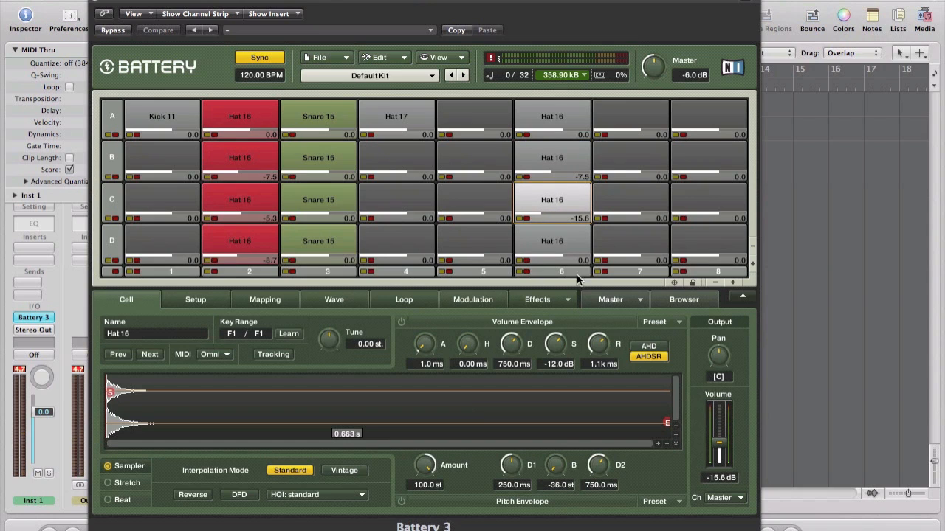
pyautogui.click(561, 251)
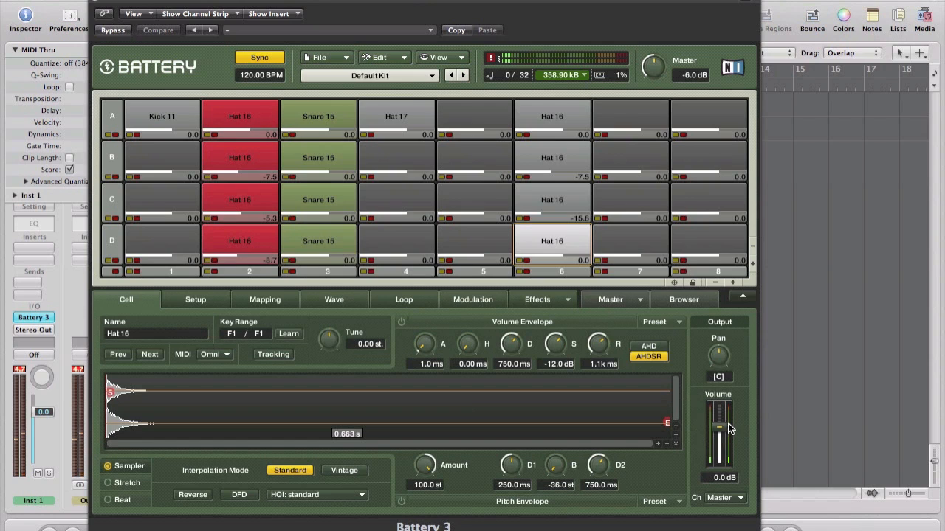
pyautogui.moveTo(721, 425); pyautogui.dragTo(720, 456)
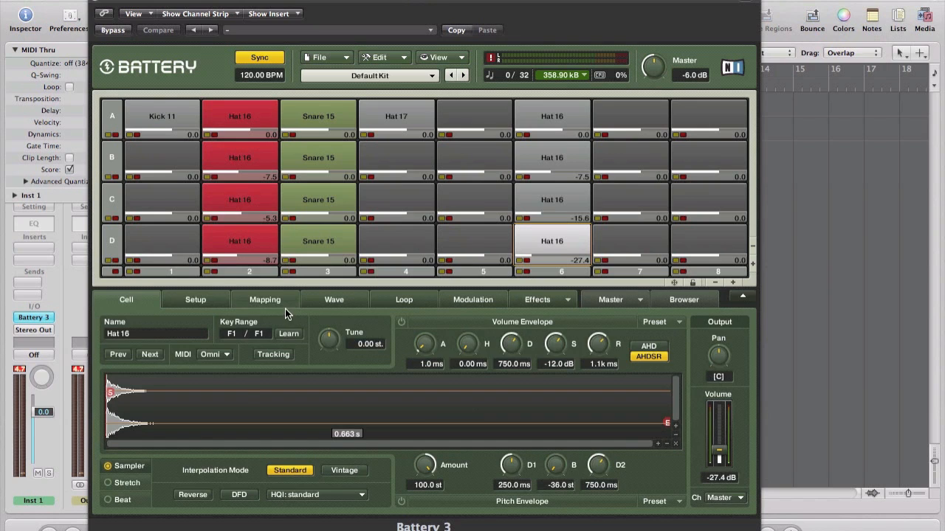
pyautogui.click(295, 291)
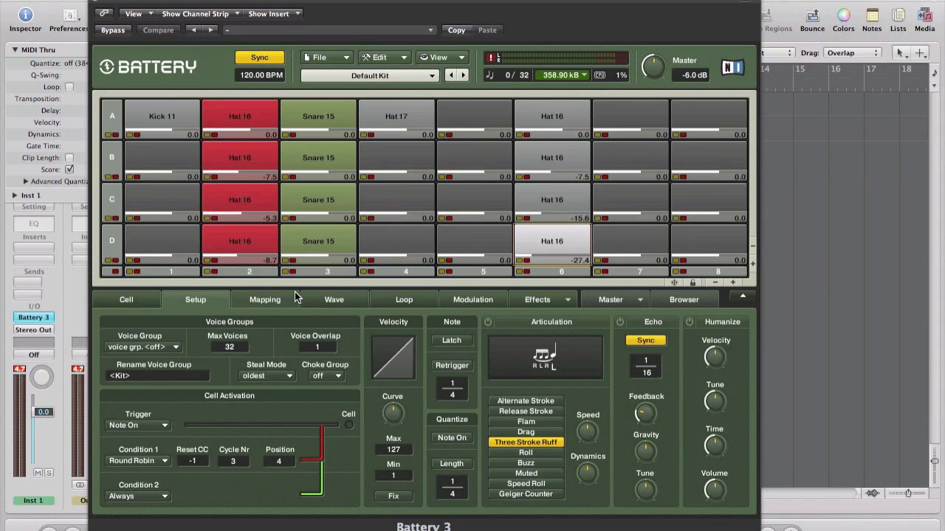